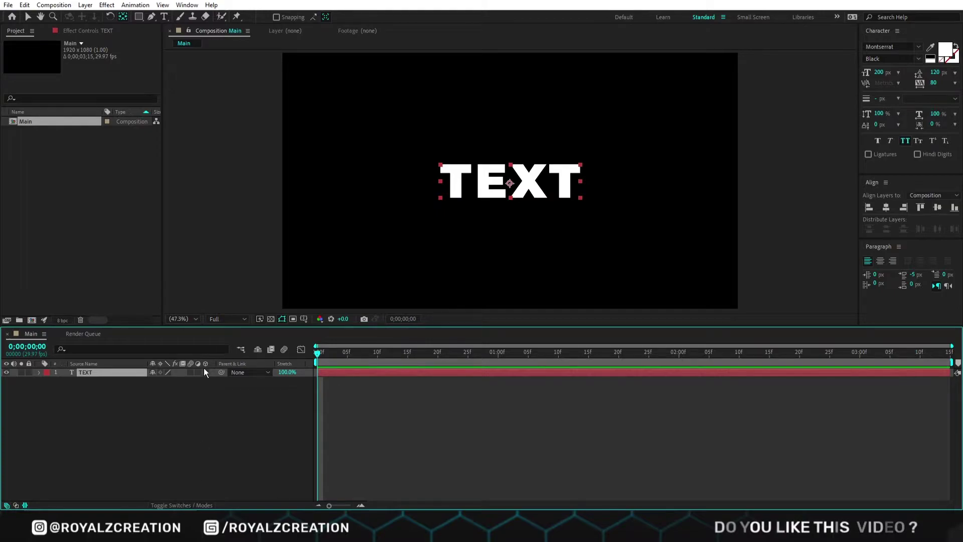
Make the TEXT layer 3D and switch the composition's 3D renderer to CINEMA 4D
click(206, 372)
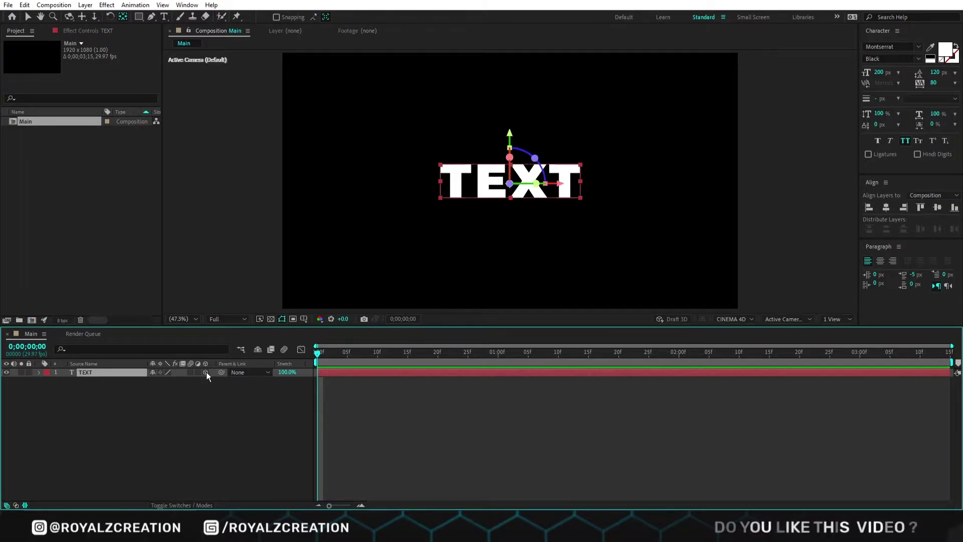
click(38, 372)
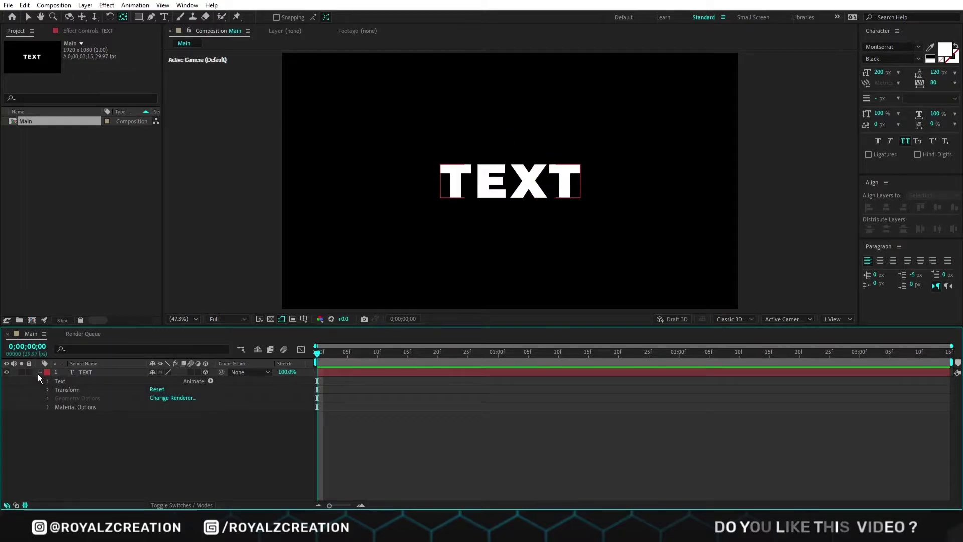
click(177, 397)
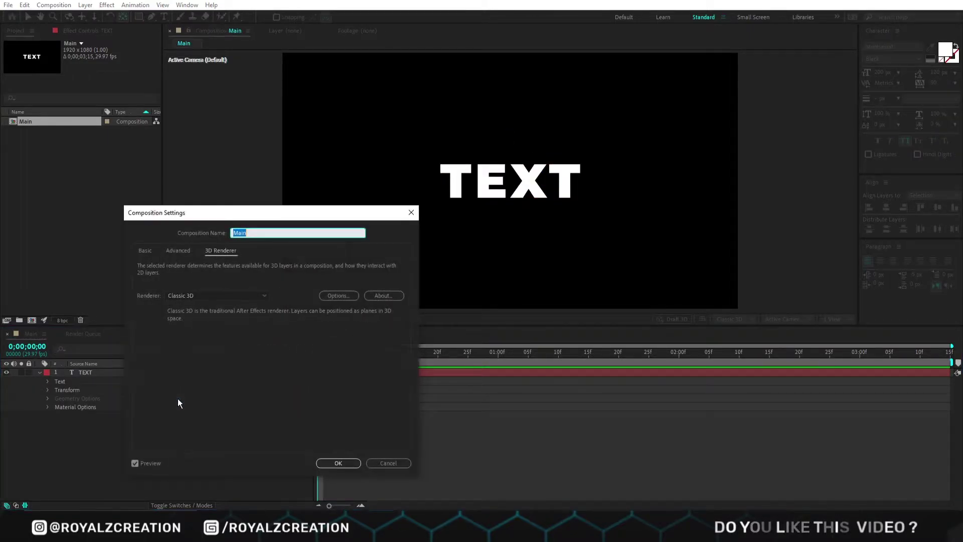
click(183, 297)
click(202, 317)
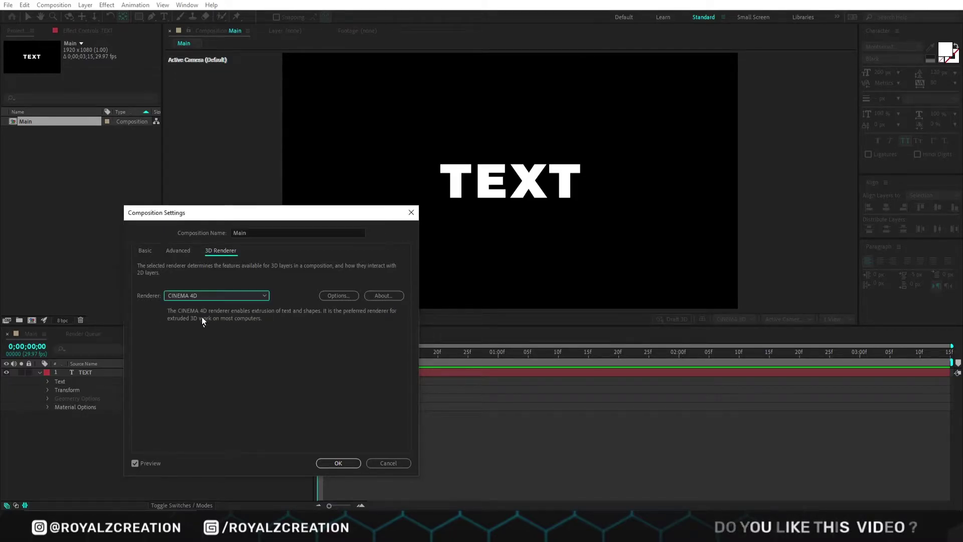
click(339, 463)
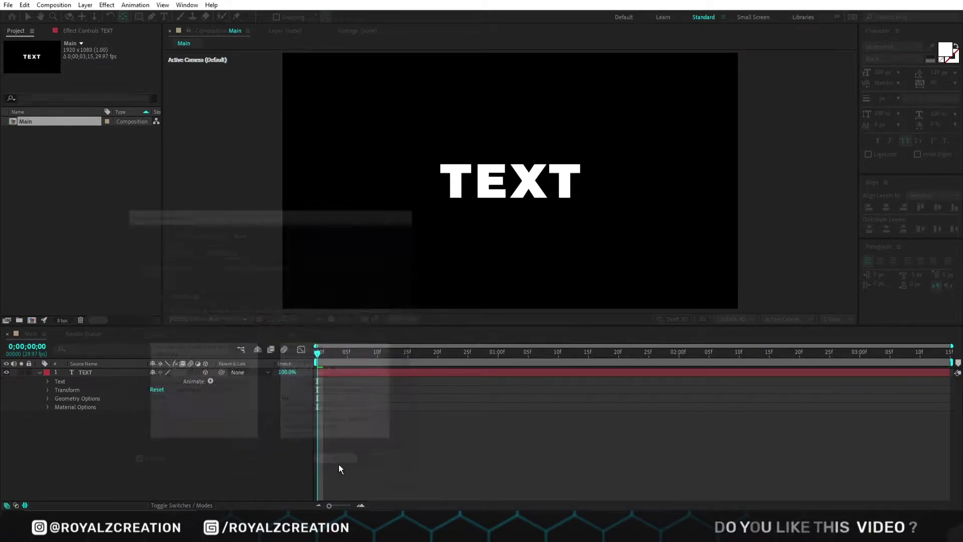
Set the TEXT layer's extrusion depth to 50 in its geometry options
click(47, 399)
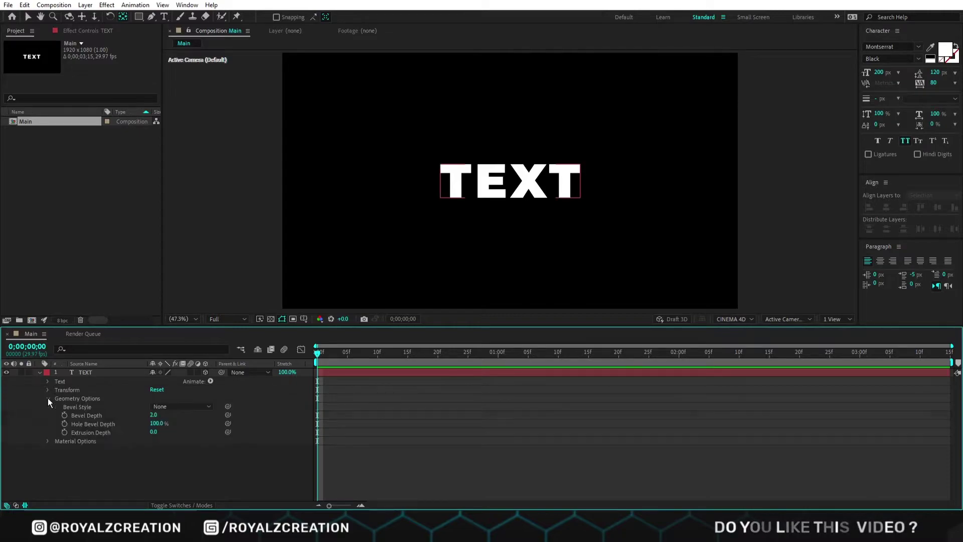
click(105, 433)
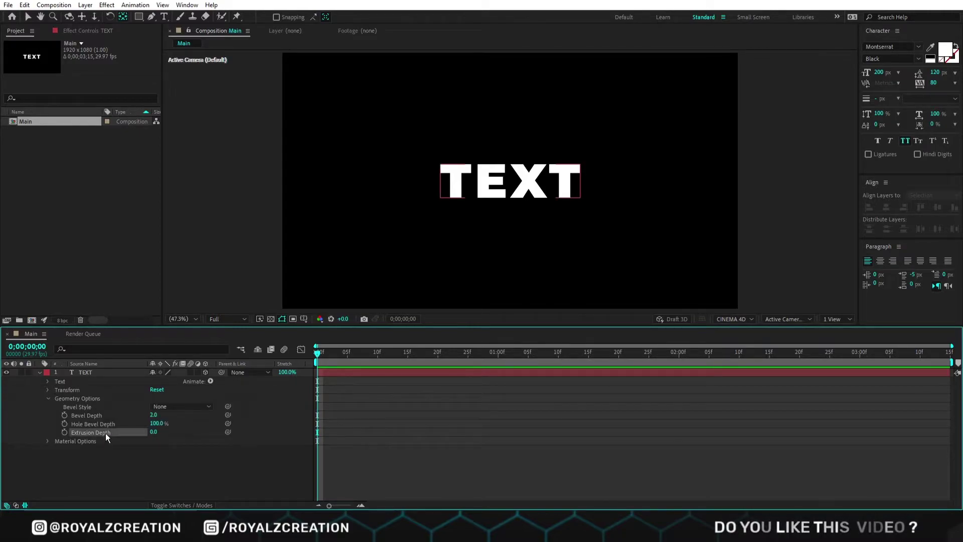
click(156, 432)
text(50)
key(Return)
Add a two-node camera with a 45 mm focal length to the composition
right_click(155, 458)
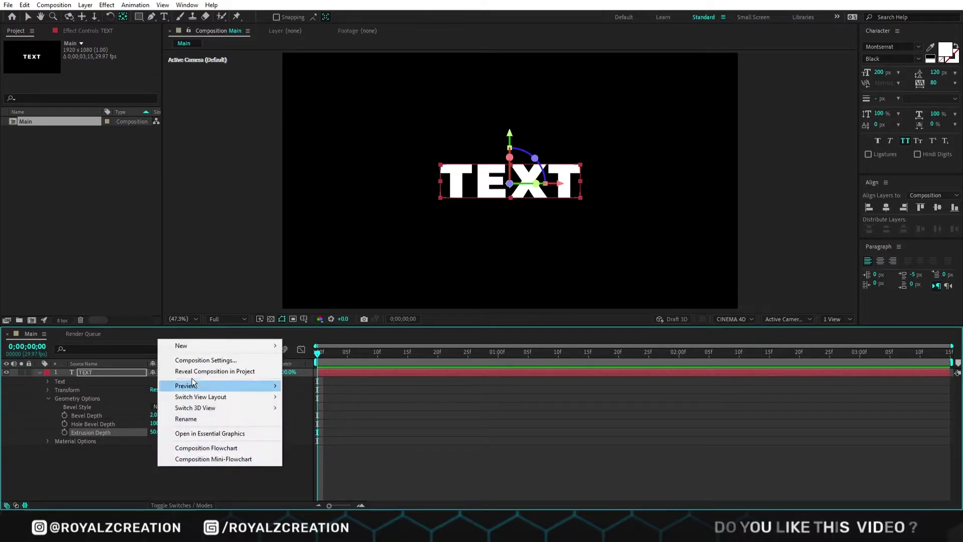
mouse_move(199, 345)
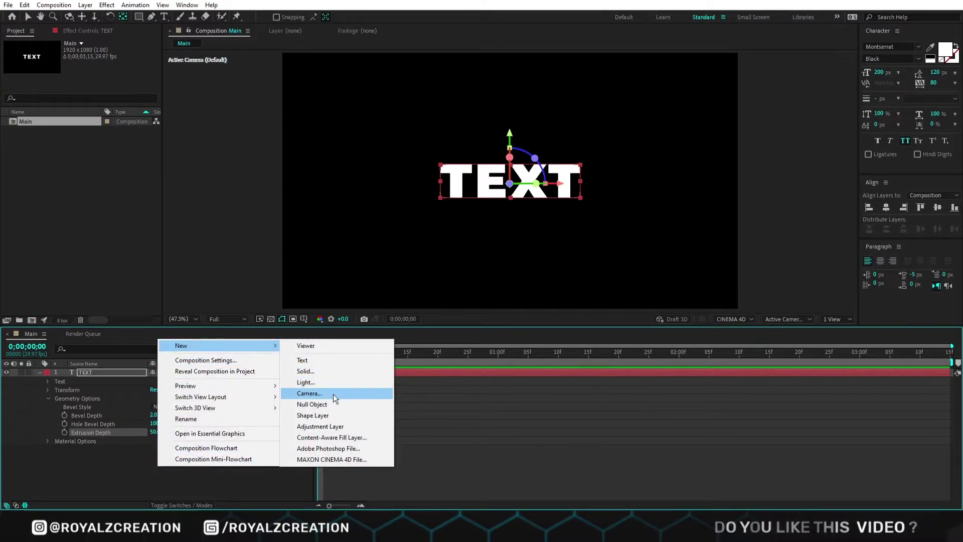
click(309, 393)
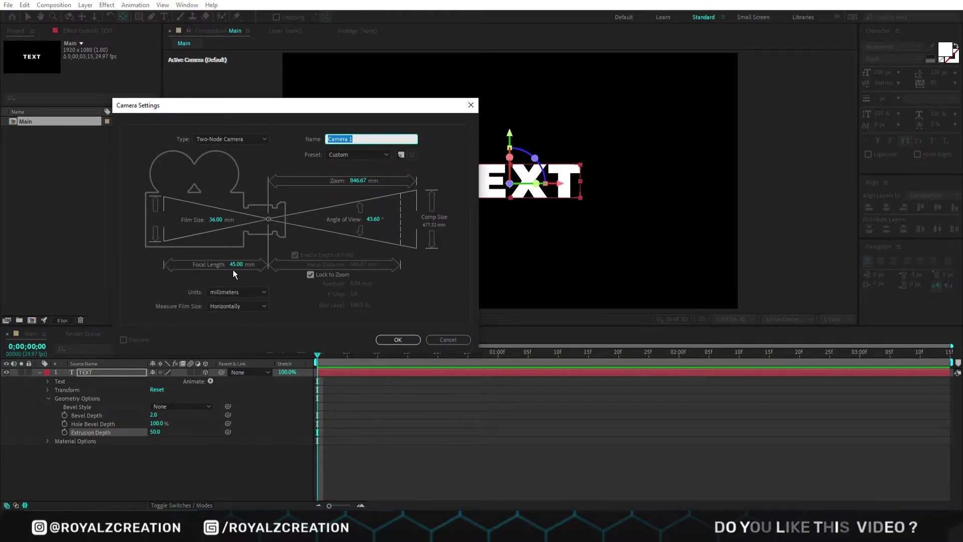
click(399, 340)
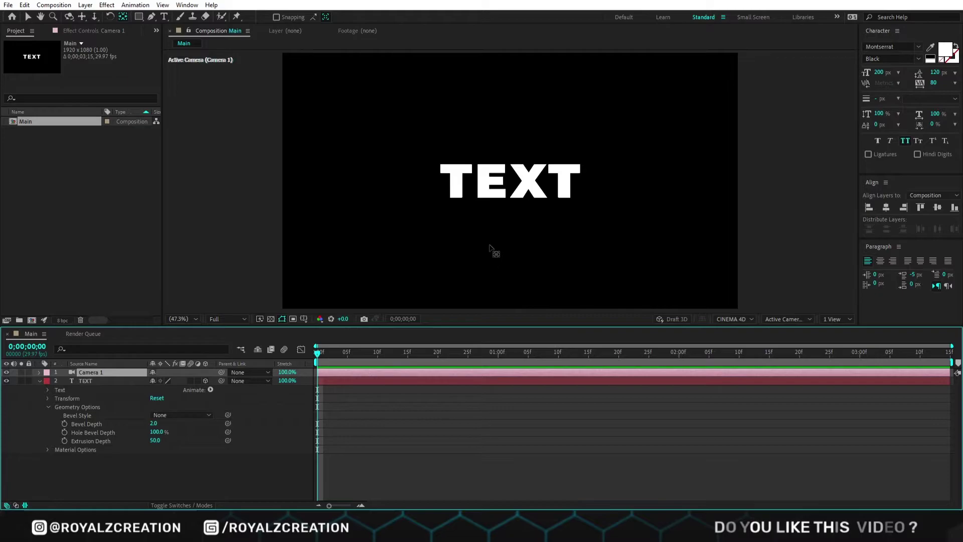
Dolly the camera closer to the text and orbit it to an angled view that shows the extruded sides
key(c)
key(c)
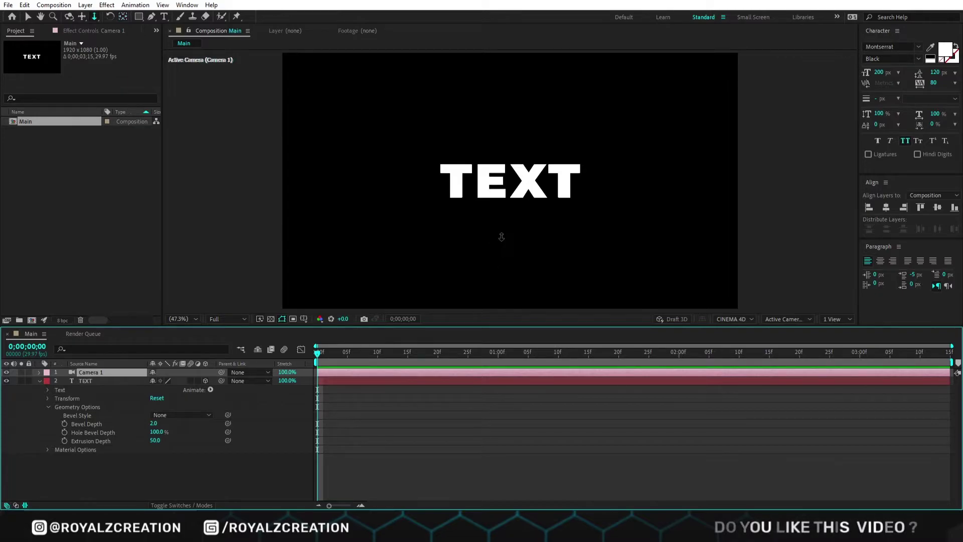
drag(499, 211, 519, 142)
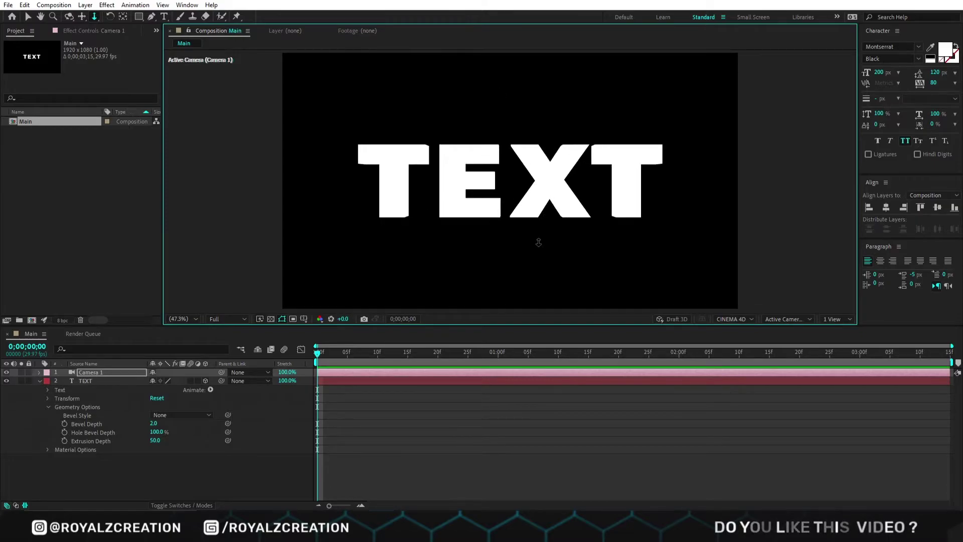
drag(529, 250, 509, 203)
key(c)
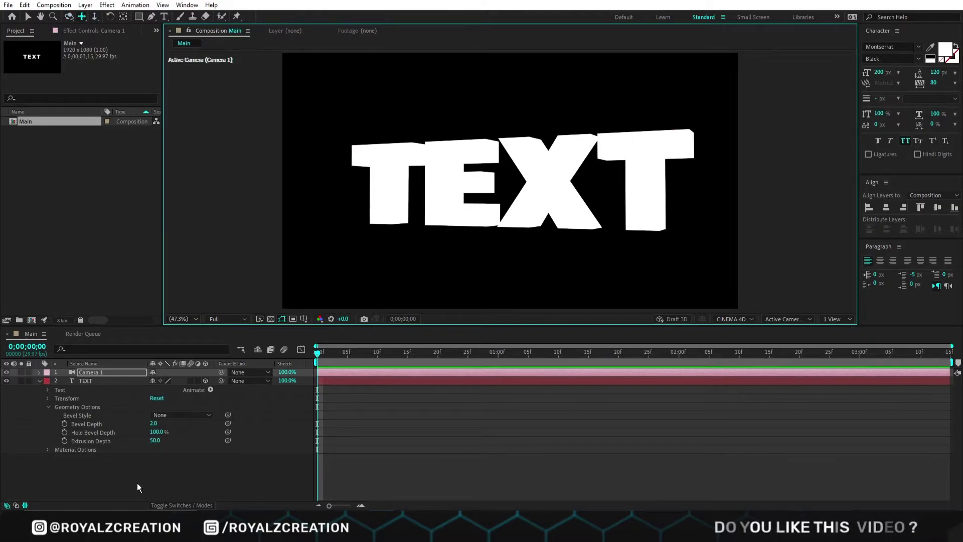
Add a blue shadow-casting spot light with 100% intensity and a 90° cone angle
right_click(117, 483)
mouse_move(159, 365)
click(267, 401)
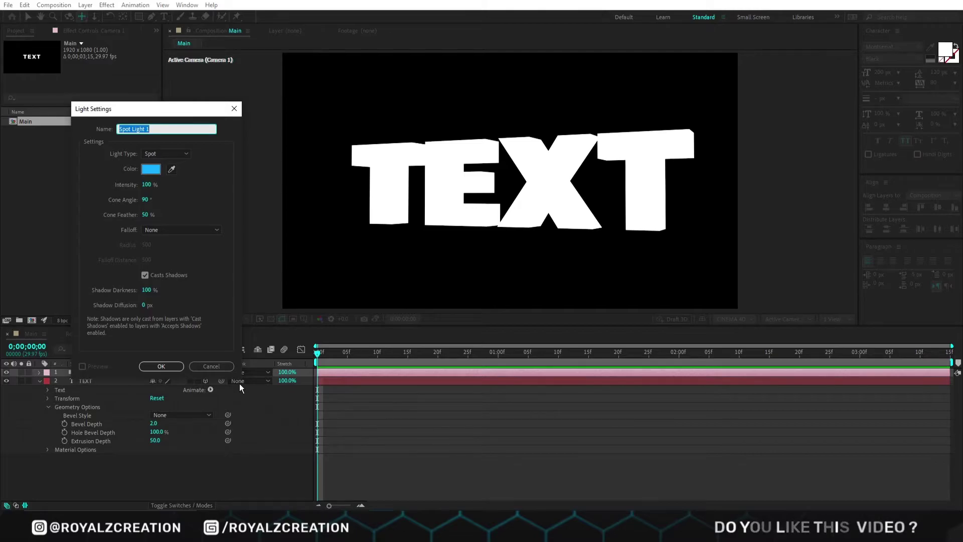
click(159, 366)
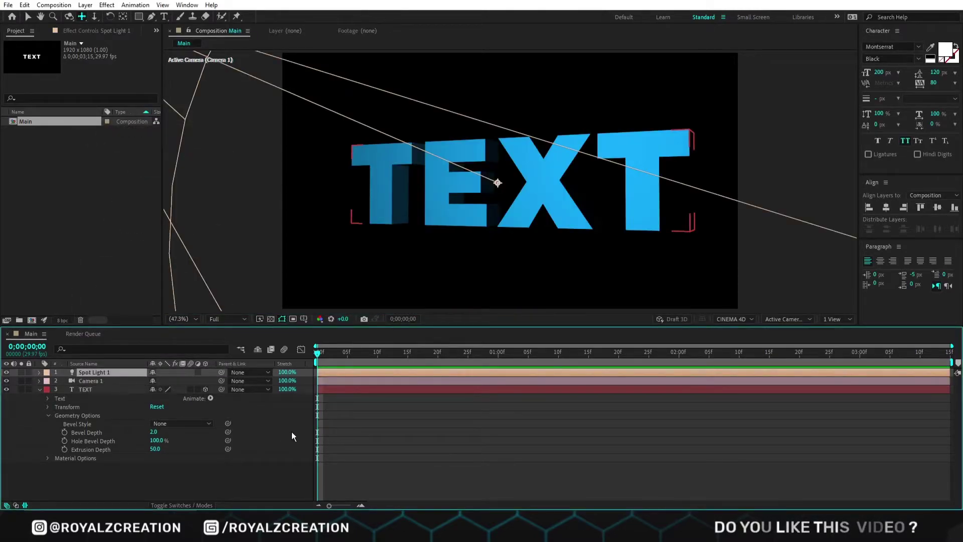
Duplicate Spot Light 1 and move the copy to X position 1821 to light the text from the other side
click(114, 371)
key(ctrl+d)
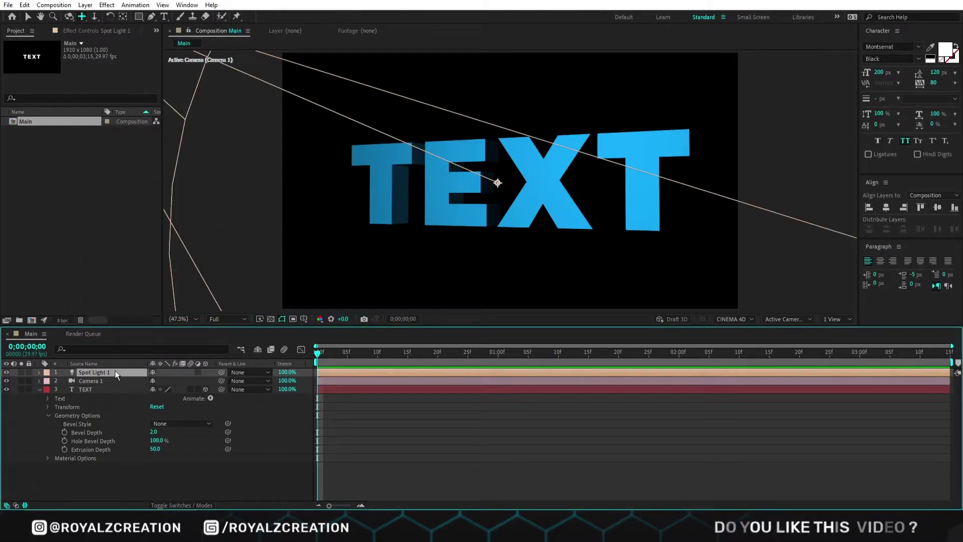
key(p)
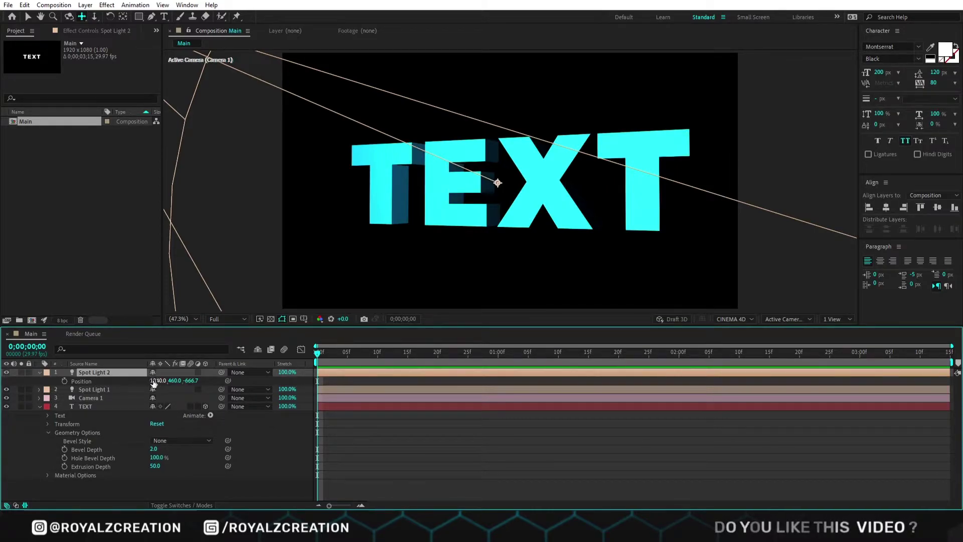
drag(152, 381, 544, 381)
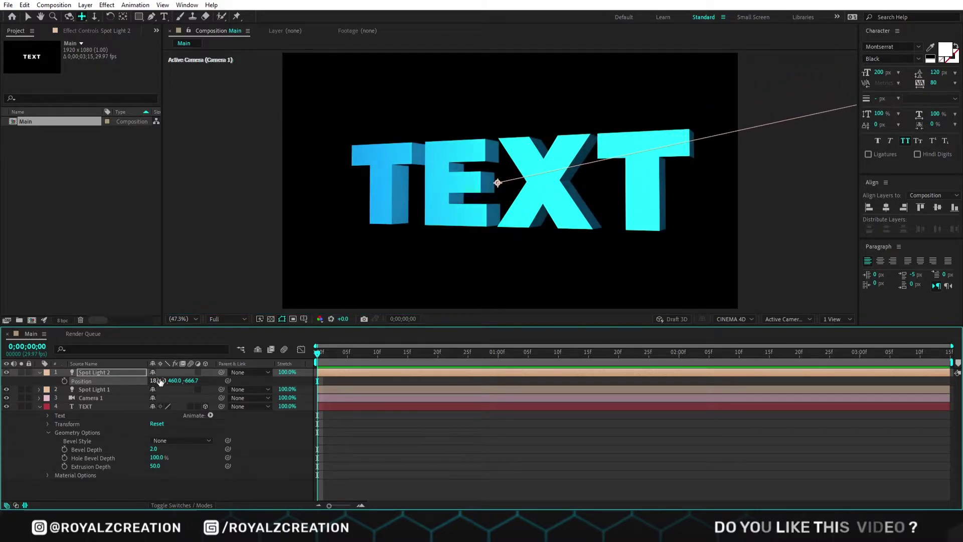
Turn on Casts Shadows in the TEXT layer's material options
click(47, 475)
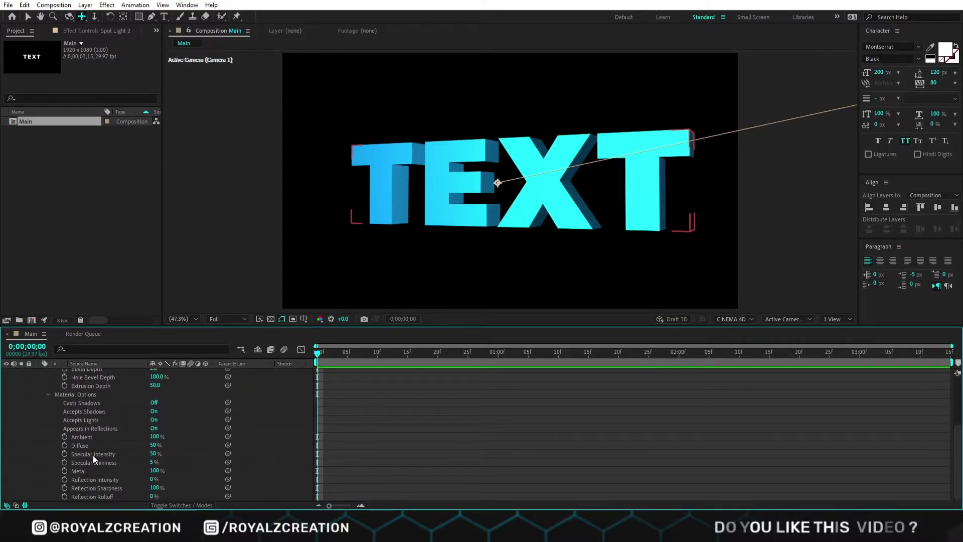
click(155, 402)
Set Spot Light 2's Y position to 550 and its Z position to -610
scroll(155, 403, up, 3)
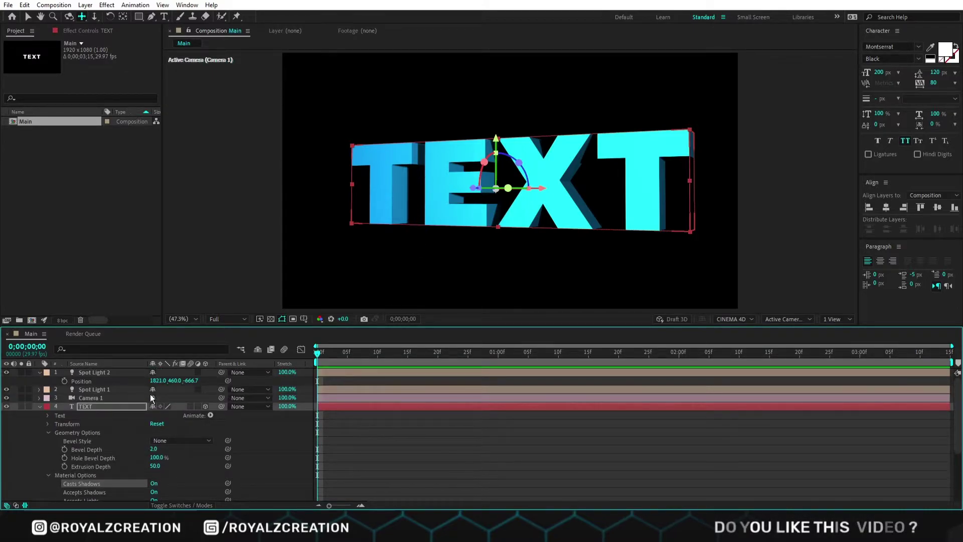
click(173, 381)
text(550)
key(Return)
click(192, 381)
key(Return)
click(348, 456)
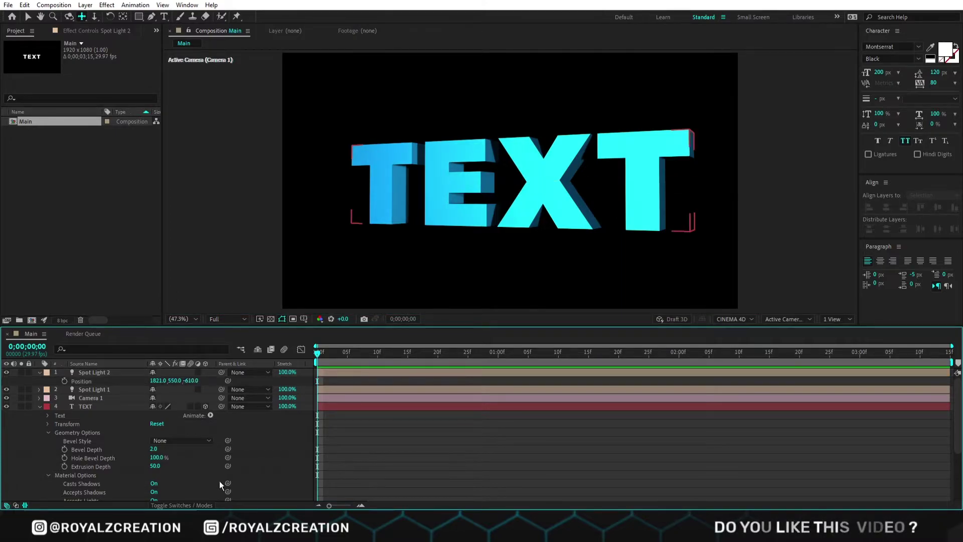
Give the TEXT layer a Concave bevel with a bevel depth of 3.5
scroll(179, 466, down, 1)
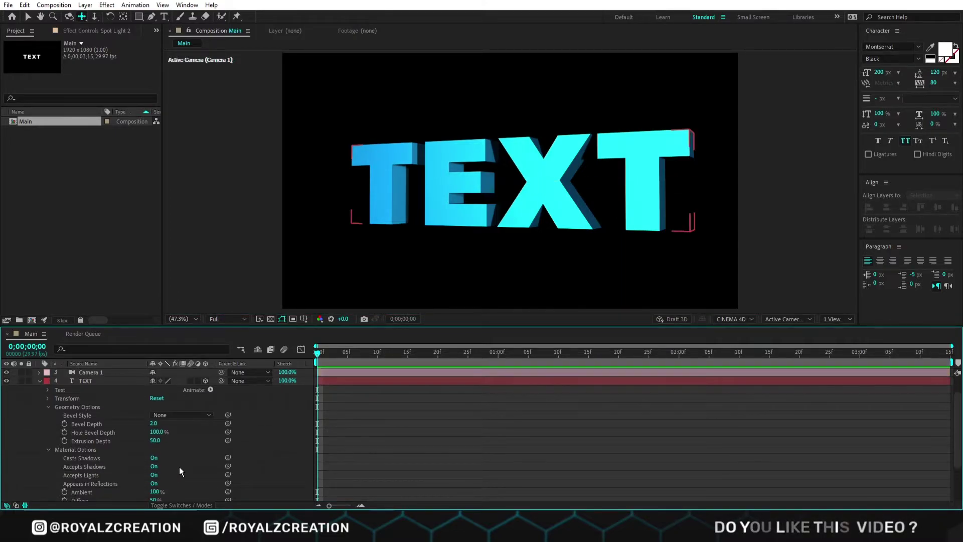
click(108, 423)
click(154, 424)
text(3.5)
key(Return)
click(174, 415)
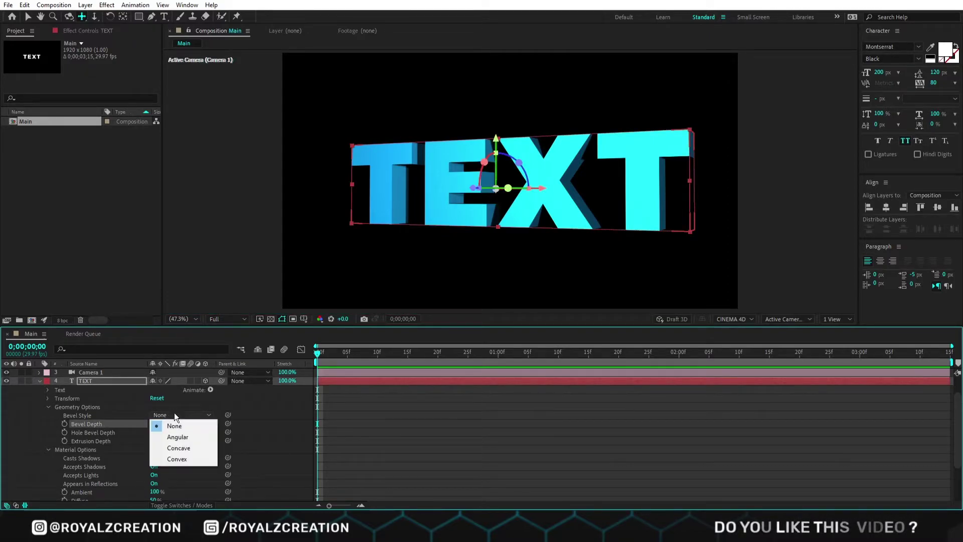
click(192, 446)
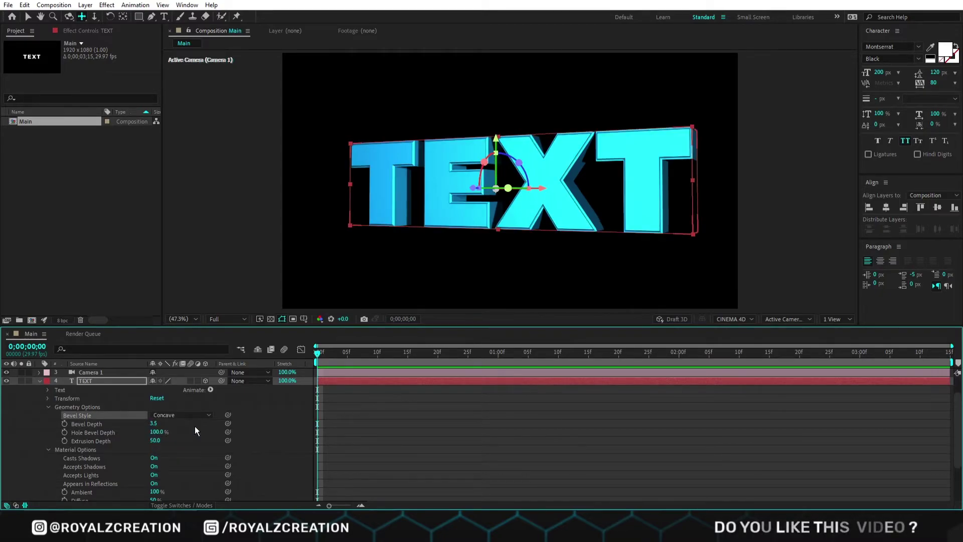
click(195, 426)
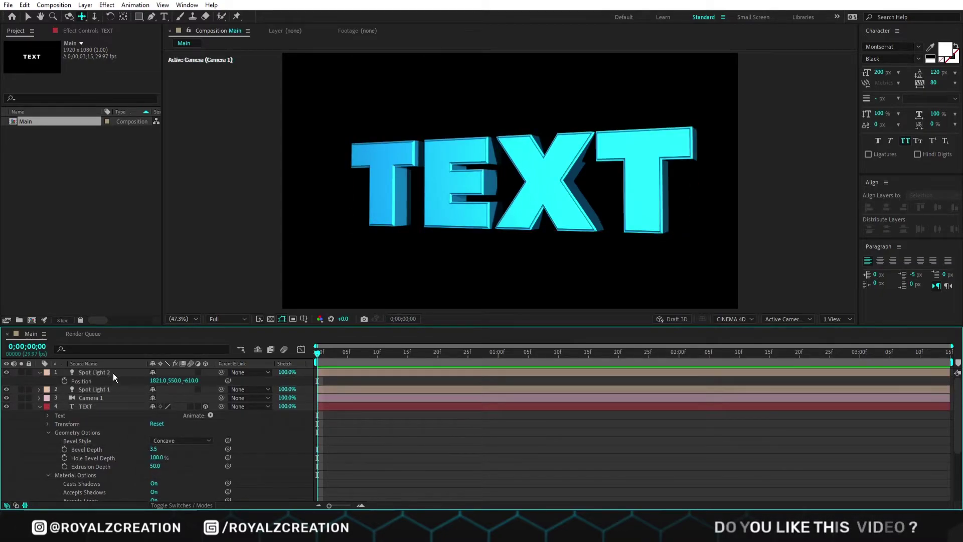
Check the shadow darkness in Spot Light 2's light settings
double_click(113, 372)
click(148, 292)
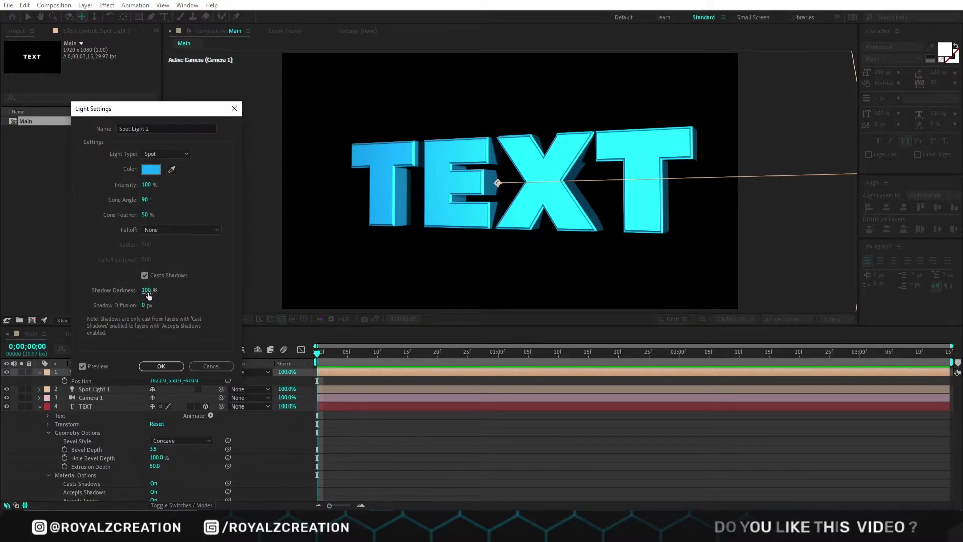
key(Return)
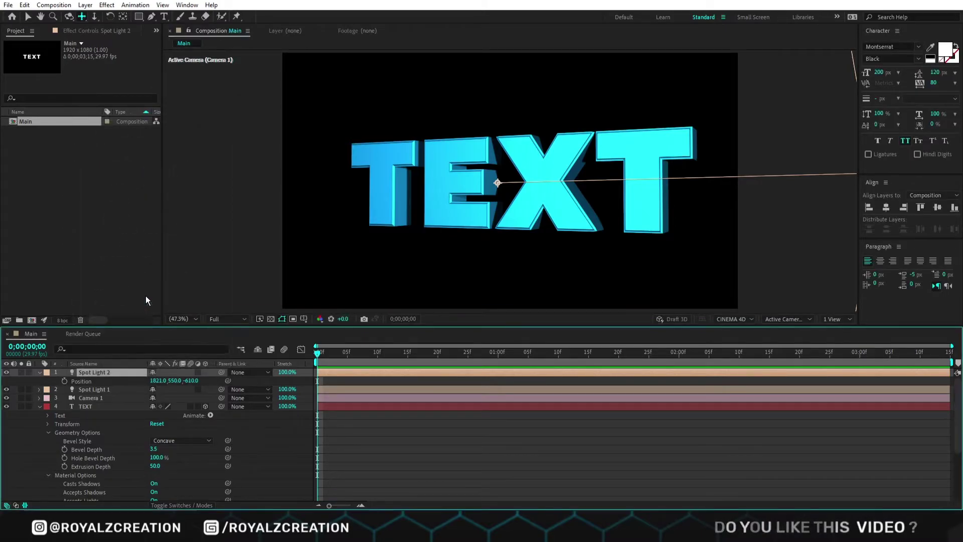
Move the camera closer so the angled 3D text nearly fills the frame's width
key(c)
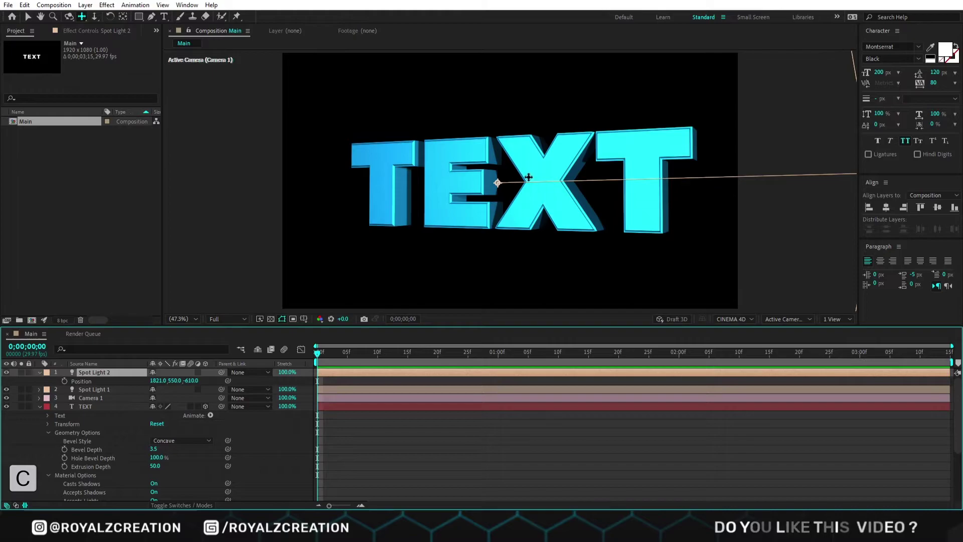
drag(535, 193, 509, 221)
key(c)
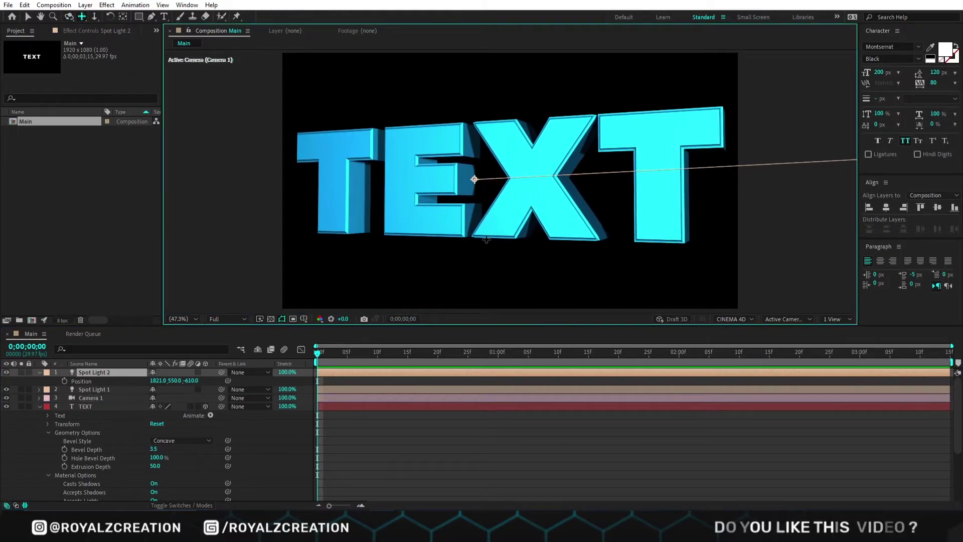
Set starting keyframes for Camera 1's Position and Point of Interest at 0;00;00;00
click(99, 395)
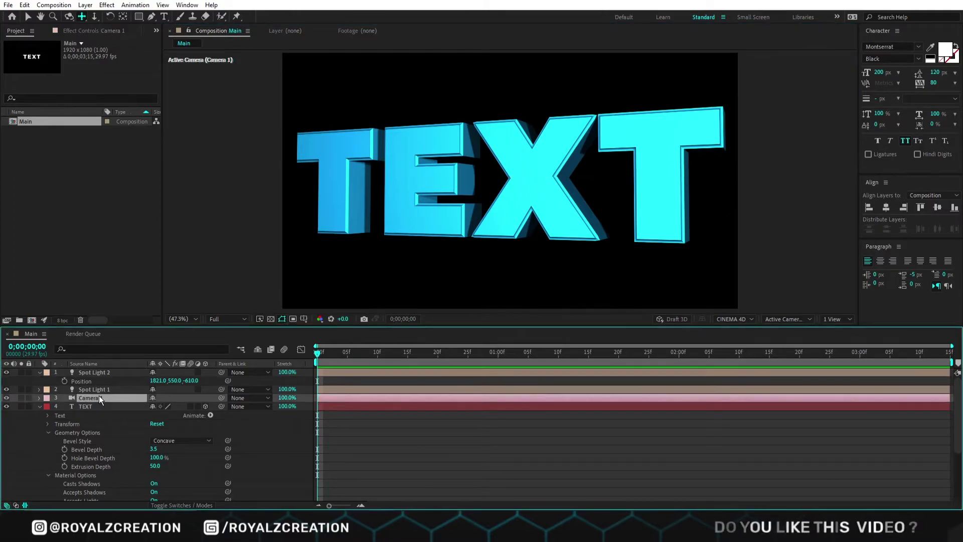
key(p)
key(shift+a)
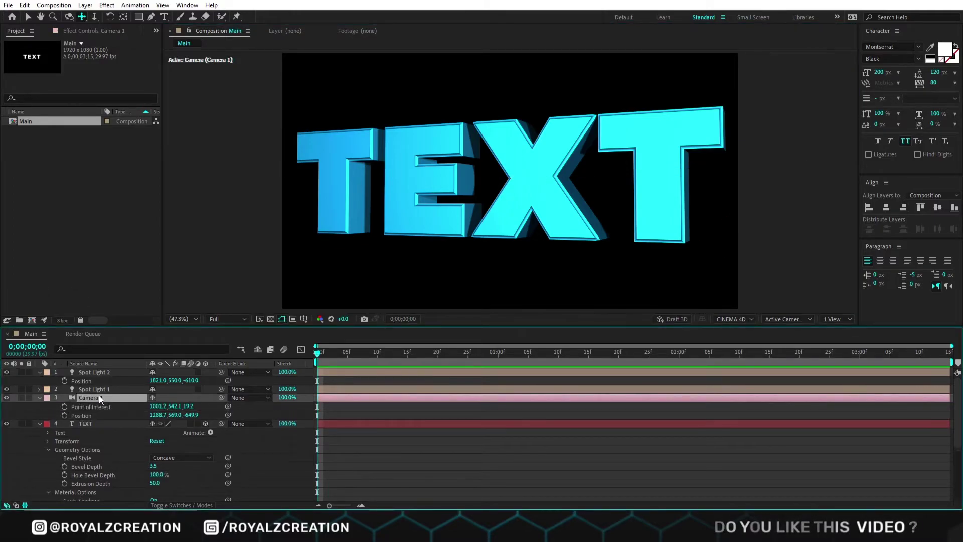
click(65, 415)
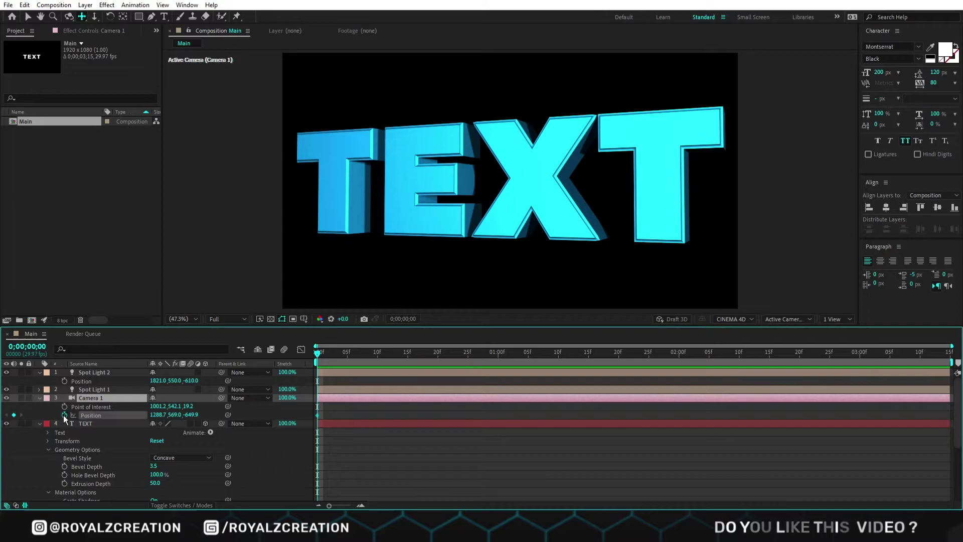
click(65, 407)
At 0;00;01;10, orbit and reframe Camera 1 to a lower, tilted view at position about 1290, 776, -560
drag(414, 353, 558, 374)
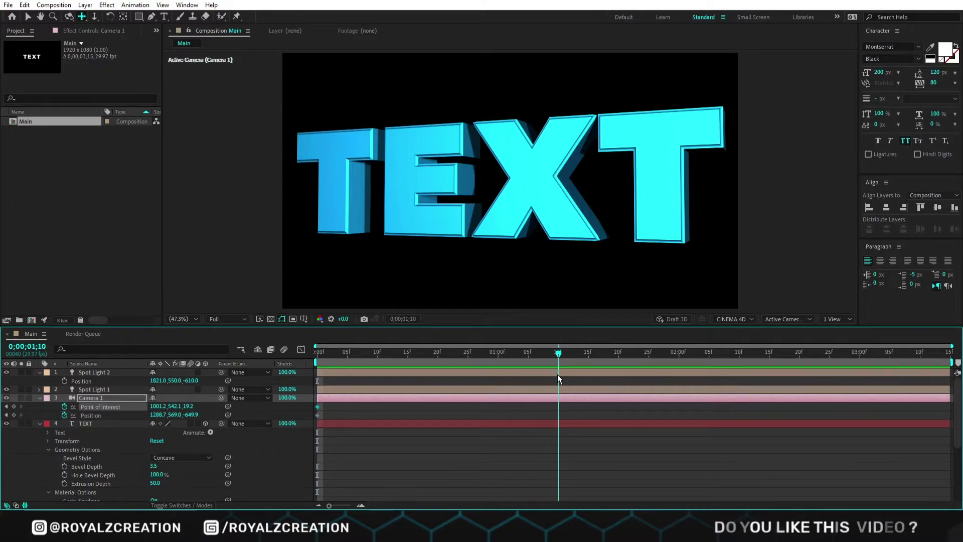
key(c)
drag(523, 258, 521, 242)
key(c)
key(c)
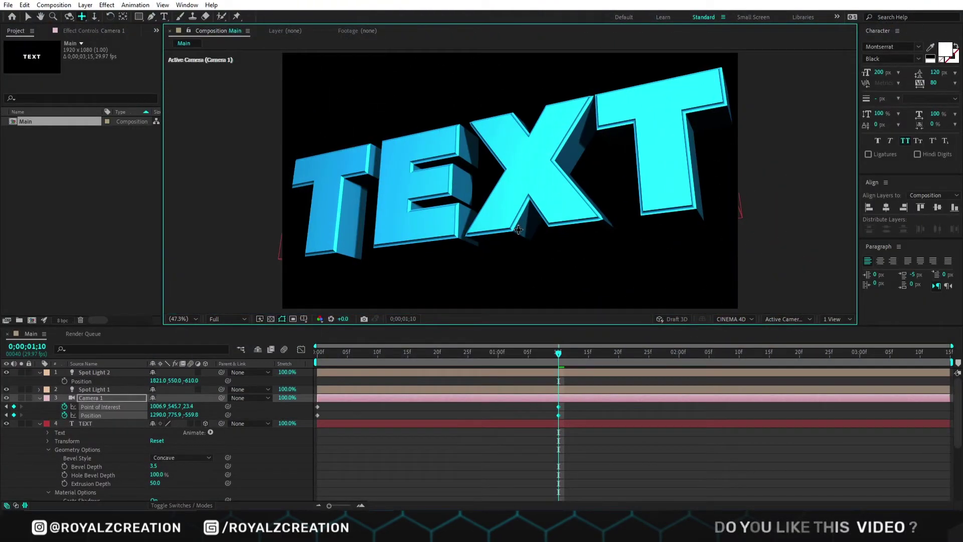
Nudge Camera 1 to position about 1288.5, 775.9, -560.5 and apply Easy Ease to all its Position and Point of Interest keyframes
drag(521, 229, 517, 229)
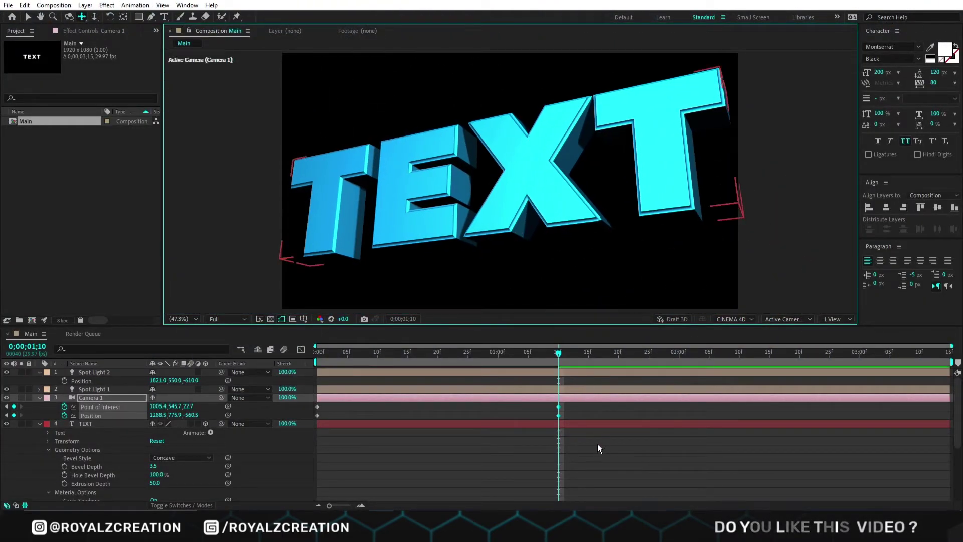
drag(575, 403, 290, 422)
right_click(317, 415)
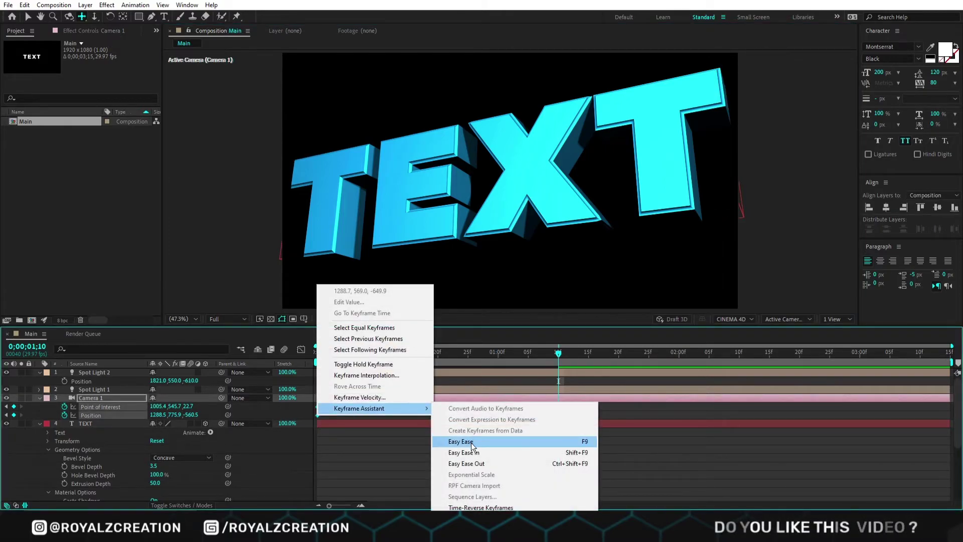
click(502, 447)
Copy Camera 1's four Position and Point of Interest keyframes and paste them starting at 0;00;01;15
key(ctrl+c)
drag(570, 406, 297, 416)
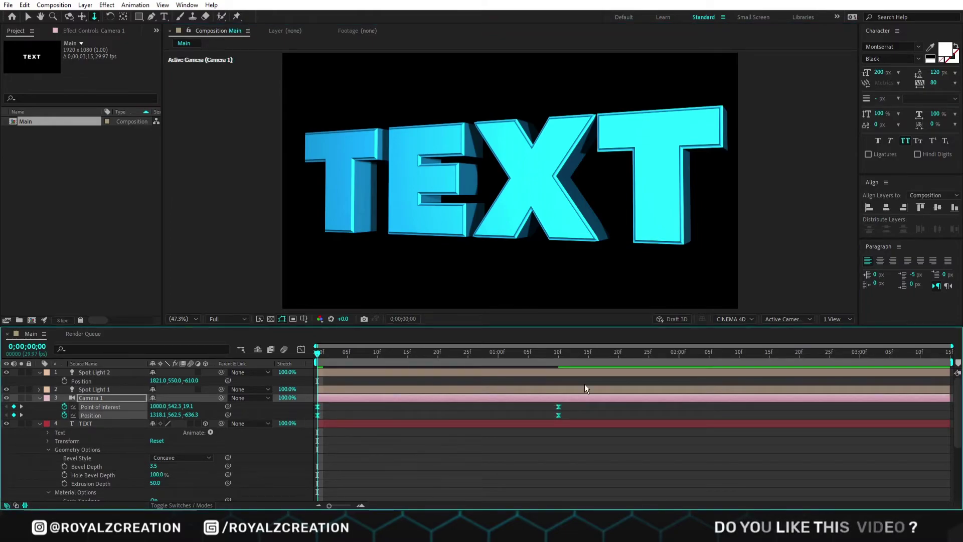
click(618, 357)
drag(617, 358, 589, 364)
key(ctrl+v)
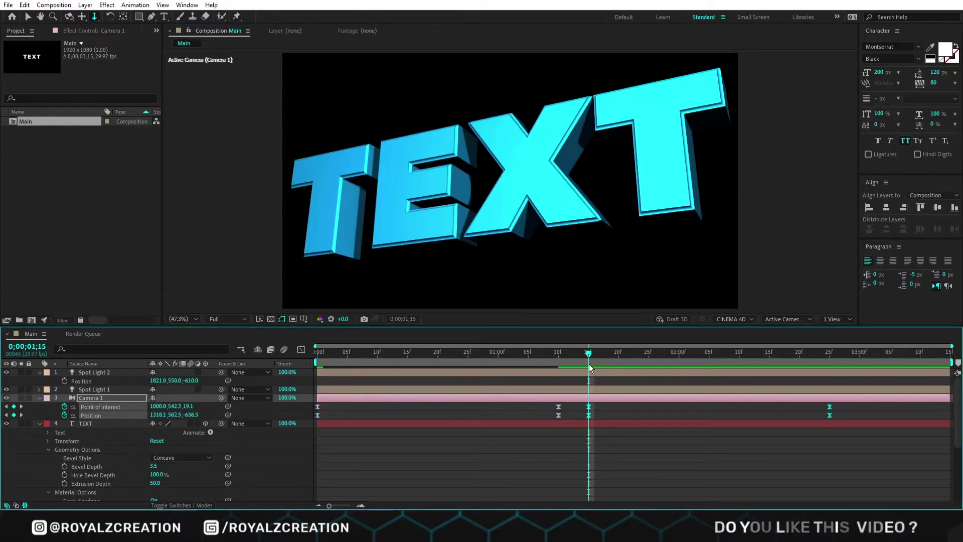
Time-reverse the pasted Camera 1 keyframes so the camera returns to its starting view
right_click(591, 411)
mouse_move(618, 408)
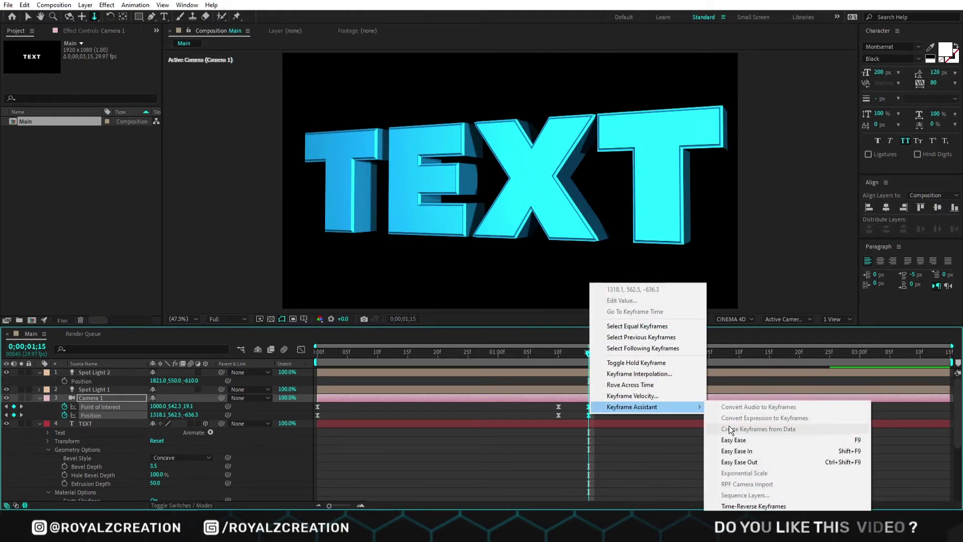
click(757, 505)
End the work area at 0;00;03;00 and preview the looping camera animation
drag(884, 354, 860, 368)
key(n)
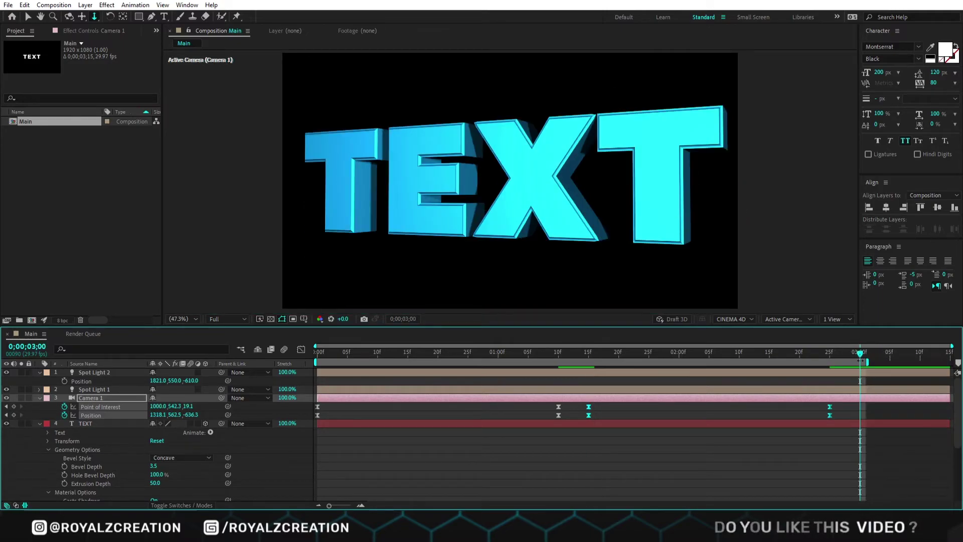
key(space)
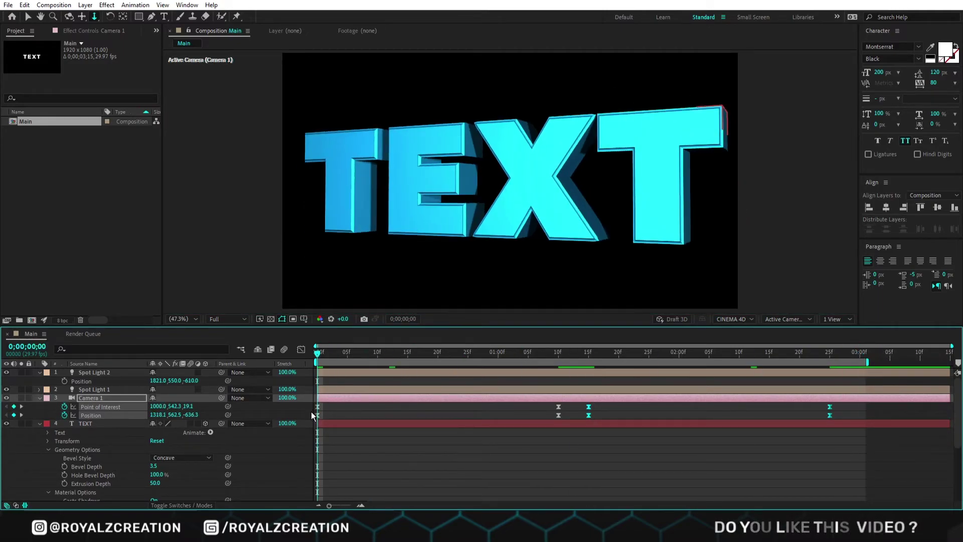